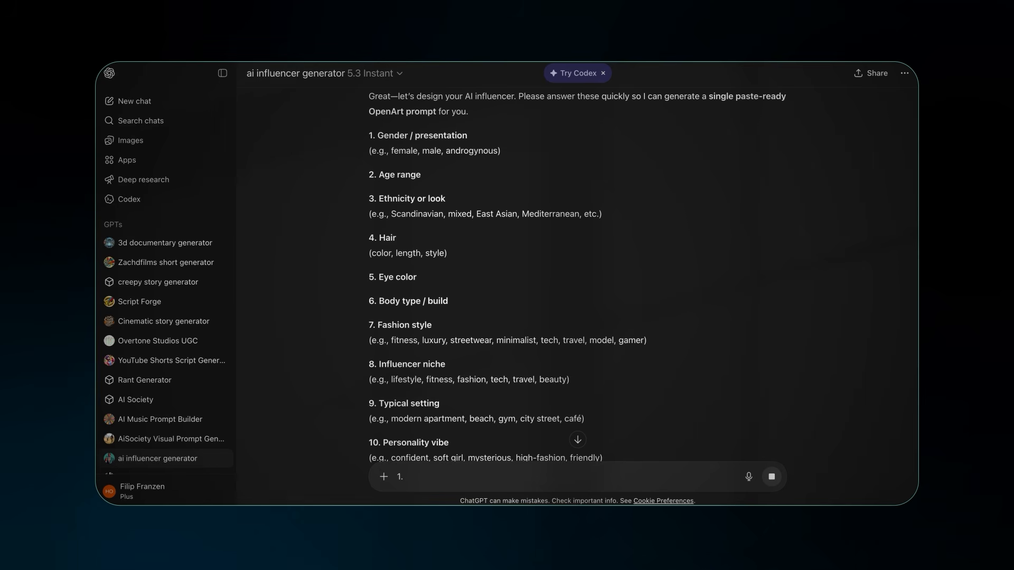
Answer the first five questions: Male, 20 years old, White American, brown classic American hairstyle, and blue eyes.
text(Male 2. 20 years old 3. White American)
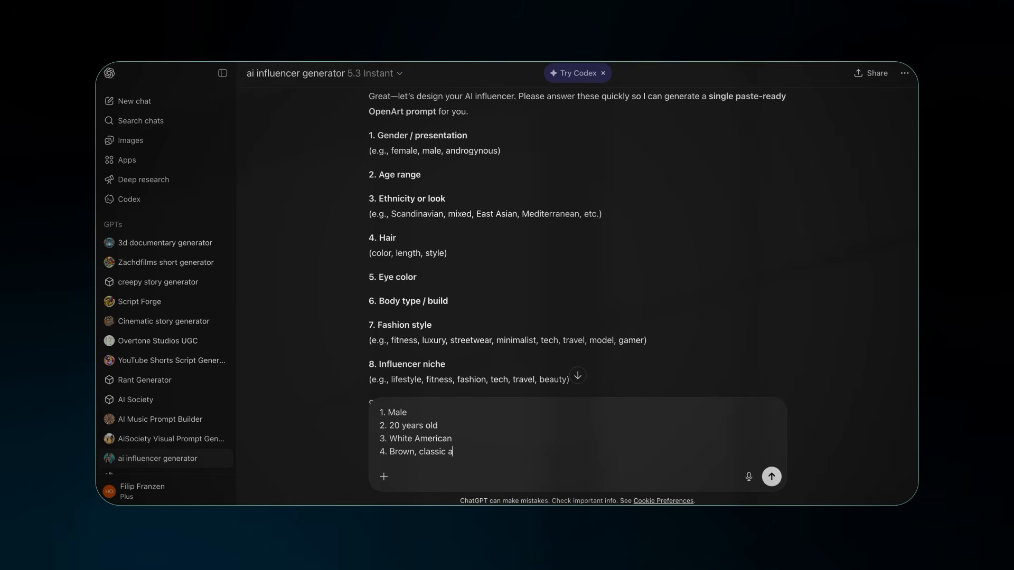
text(n hairstyle)
key(shift+Return)
text(5. Blu)
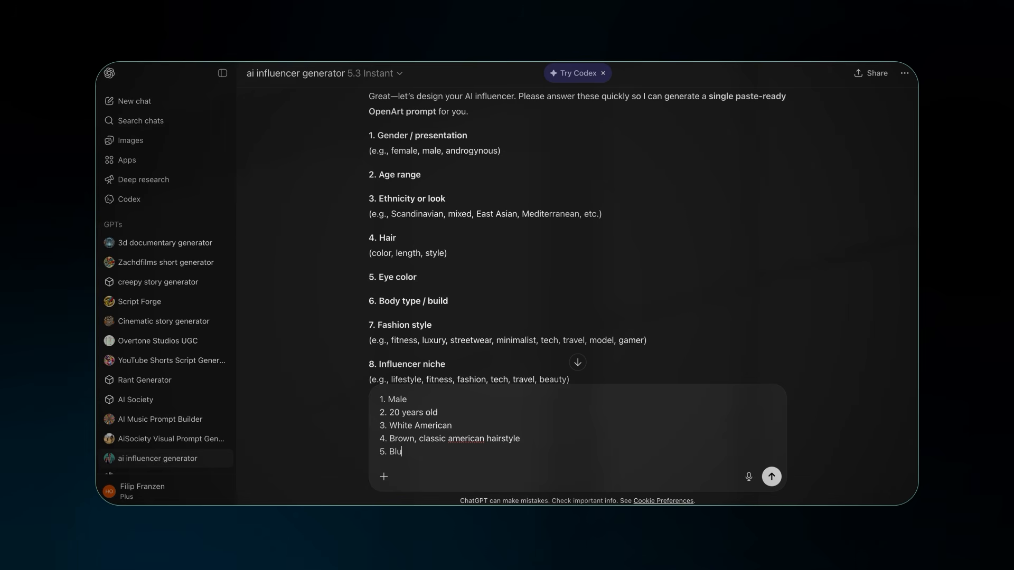
text(e)
Answer questions 6 to 8: very well trained, lean, athletic; clean, minimalistic, modern, loose; and fitness, looks, aesthetic.
key(shift+Return)
text(tiness, looks, aesthetic)
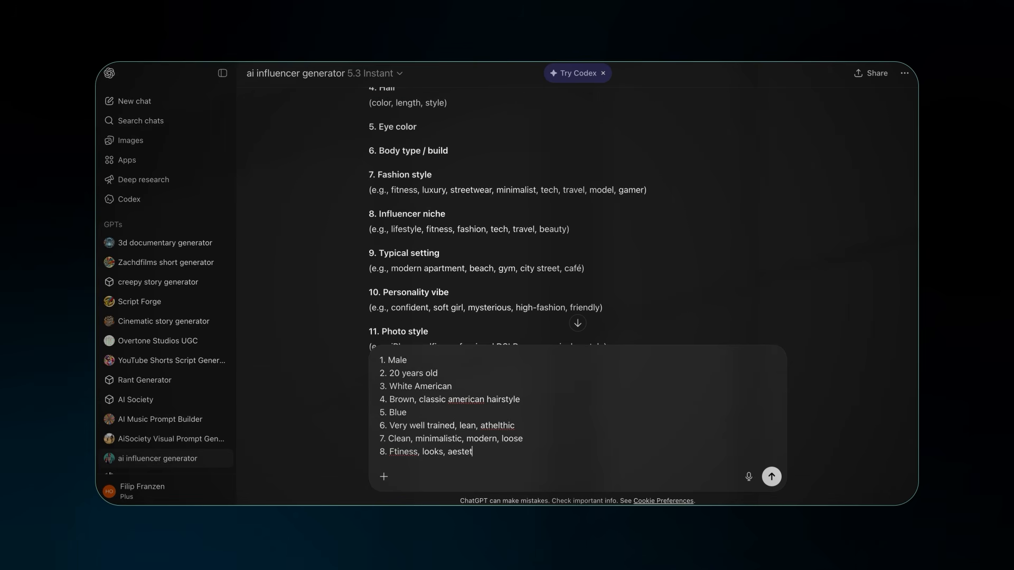
key(shift+Return)
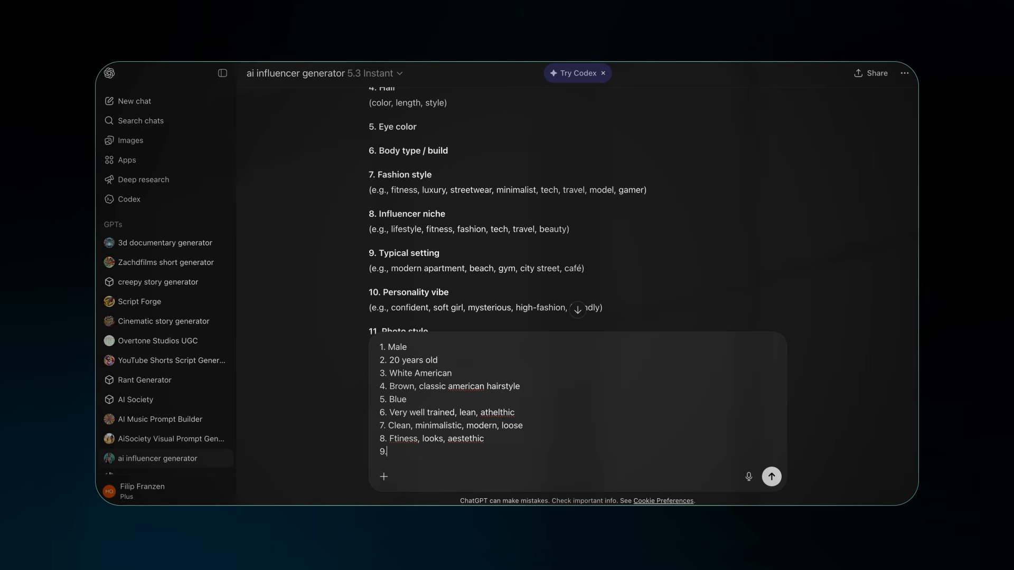
scroll(460, 216, down, 3)
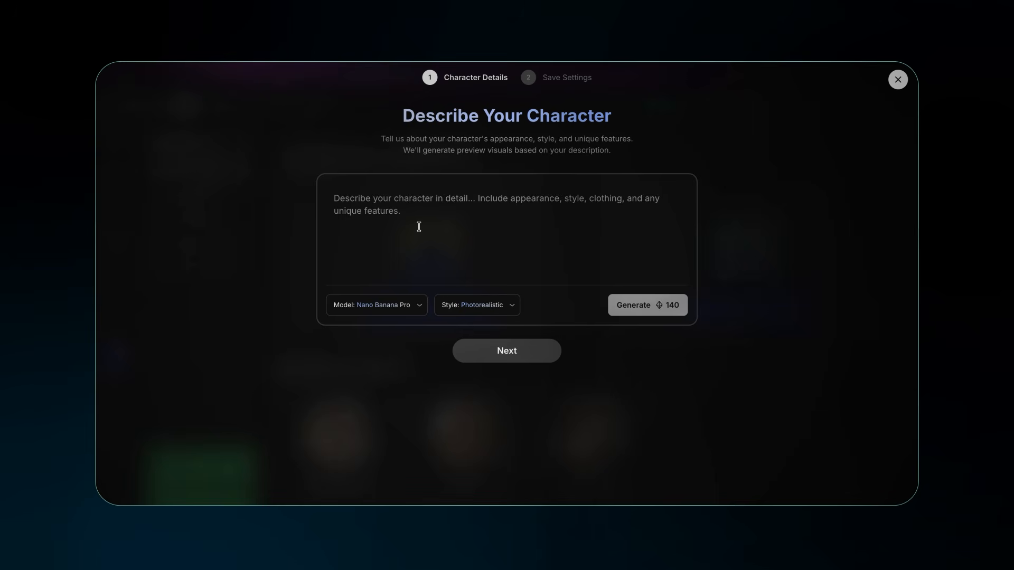
Switch to OpenArt and fill the character description with the ultra-realistic 20-year-old male fitness influencer prompt.
click(418, 226)
text(Extremely photorealistic human skin texture, natural hair strands, realistic eyes with reflections, subtle facial asymmetry, natural skin pores, tiny imperfections, realistic muscle texture and veins. Authentic candid moment rather than posed studio shot.  Shot on iPhone 15 Pro, 24mm smartphone lens look, slightly imperfect framing, natural lighting, high dynamic range smartphone photo, social media influencer aesthetic.  Avoid AI artifacts, avoid plastic skin, avoid exaggerated muscles, avoid uncanny valley, avoid overly perfect symmetry, avoid CGI look.)
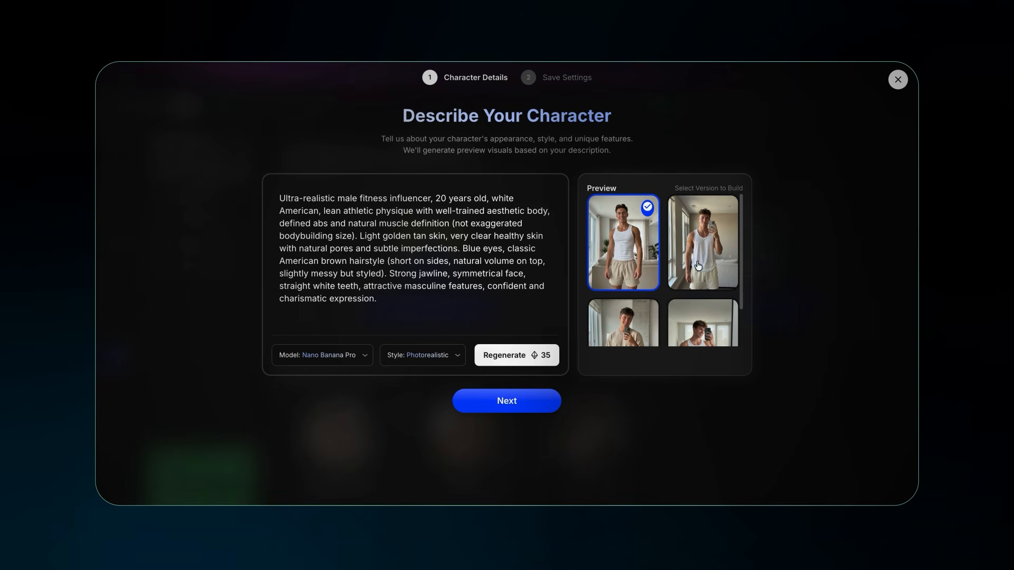
Review the generated previews, choose the mirror selfie in the loose white tank top, and continue to the save settings.
scroll(705, 253, down, 2)
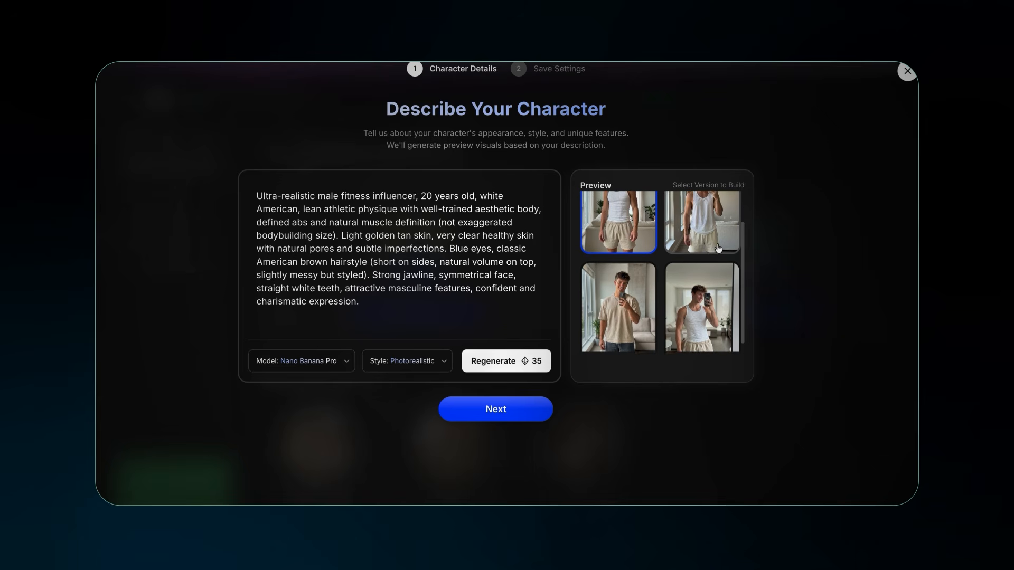
scroll(718, 248, up, 2)
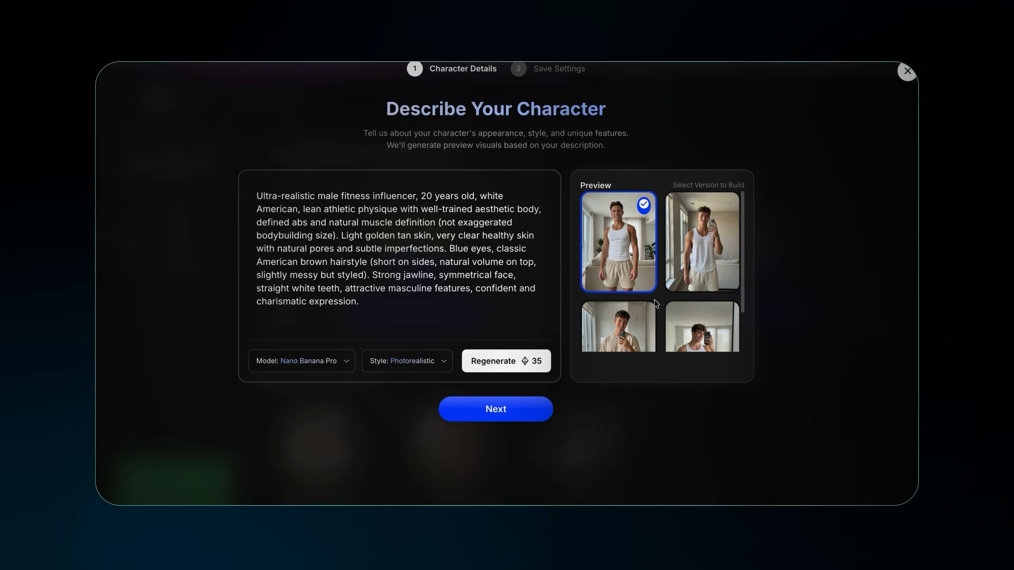
scroll(656, 304, down, 1)
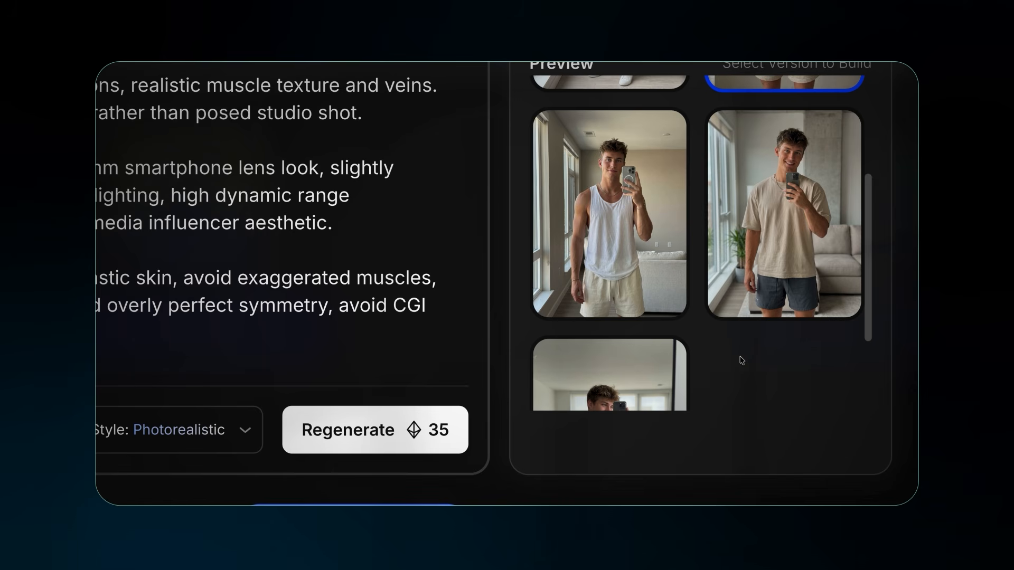
click(610, 175)
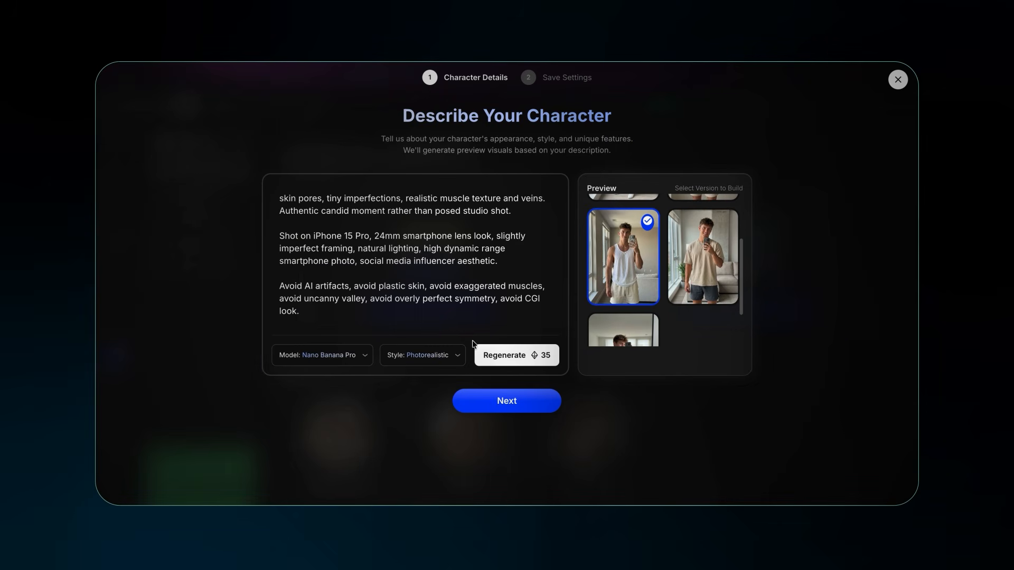
click(501, 401)
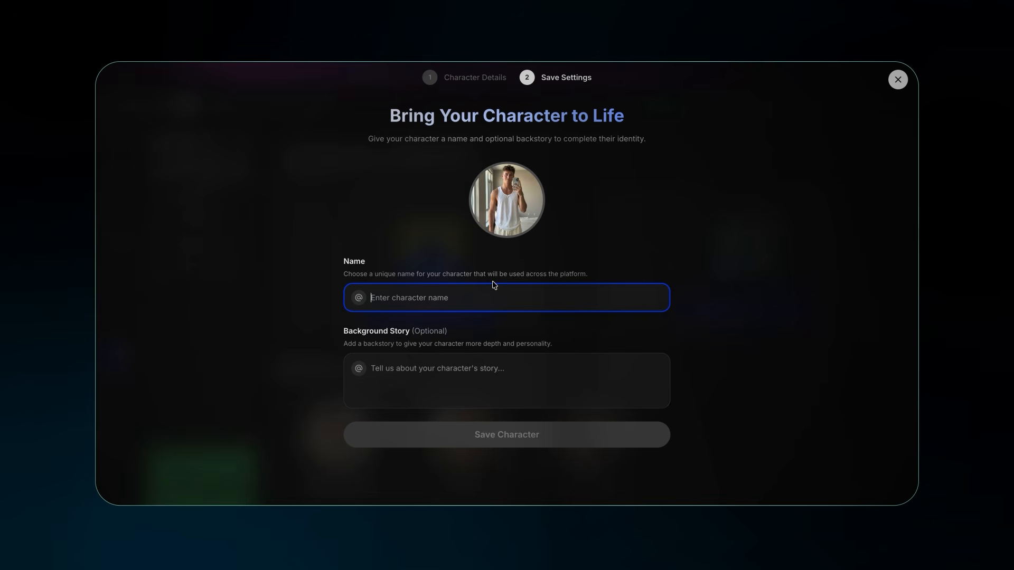
Enter the character's name, paste the background story about fitness and tech-inspired fashion, and save the character.
text(Lu)
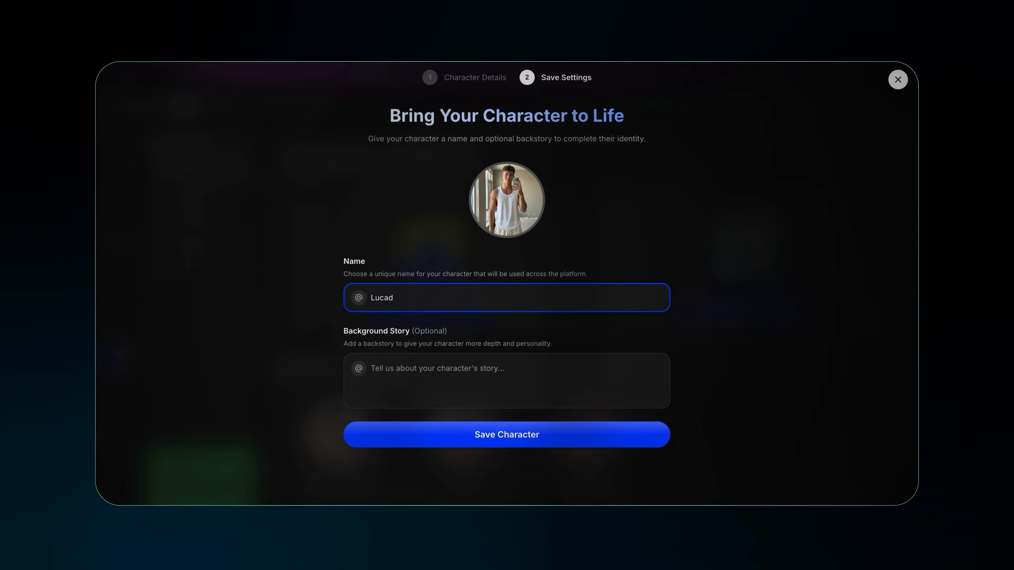
text(cashayes)
key(Tab)
key(ctrl+v)
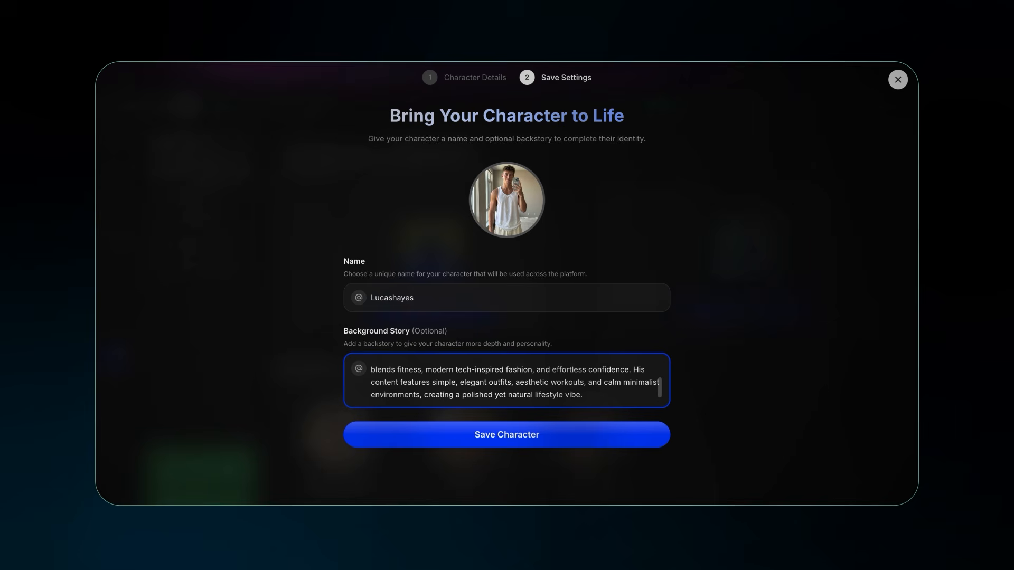
click(474, 426)
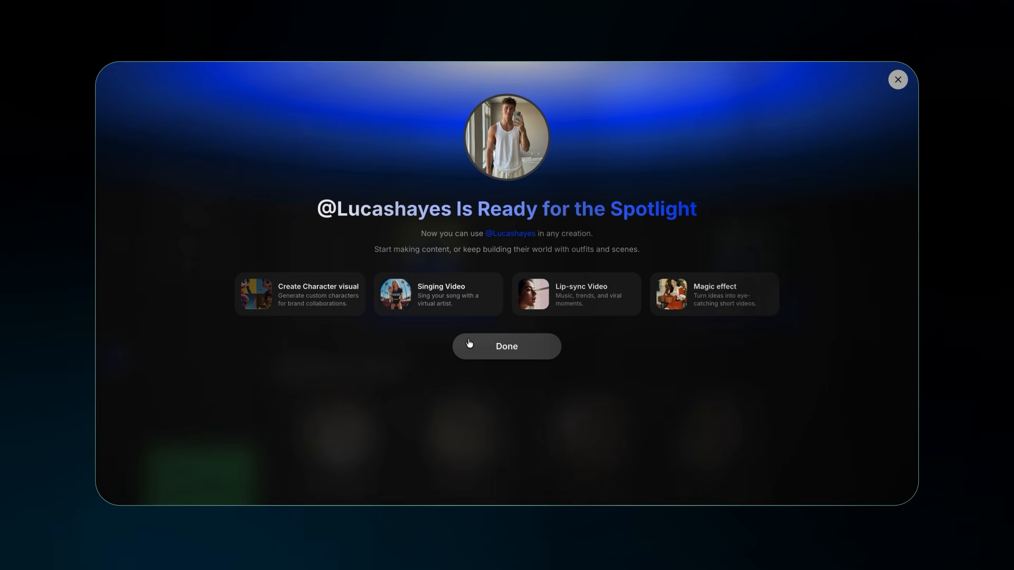
click(502, 348)
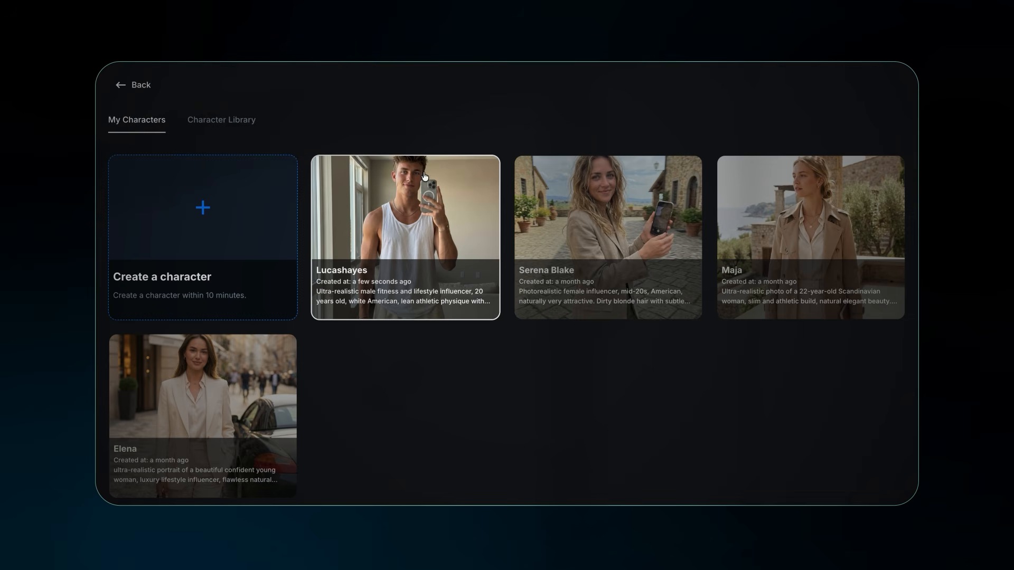
Start creating a character visual with the newly saved male fitness character.
click(323, 243)
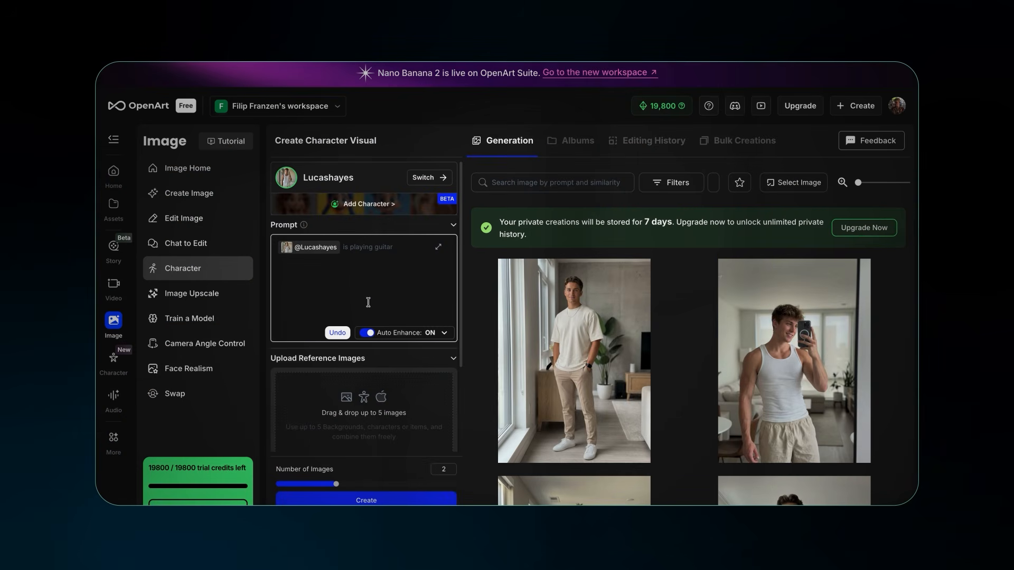
scroll(368, 302, down, 5)
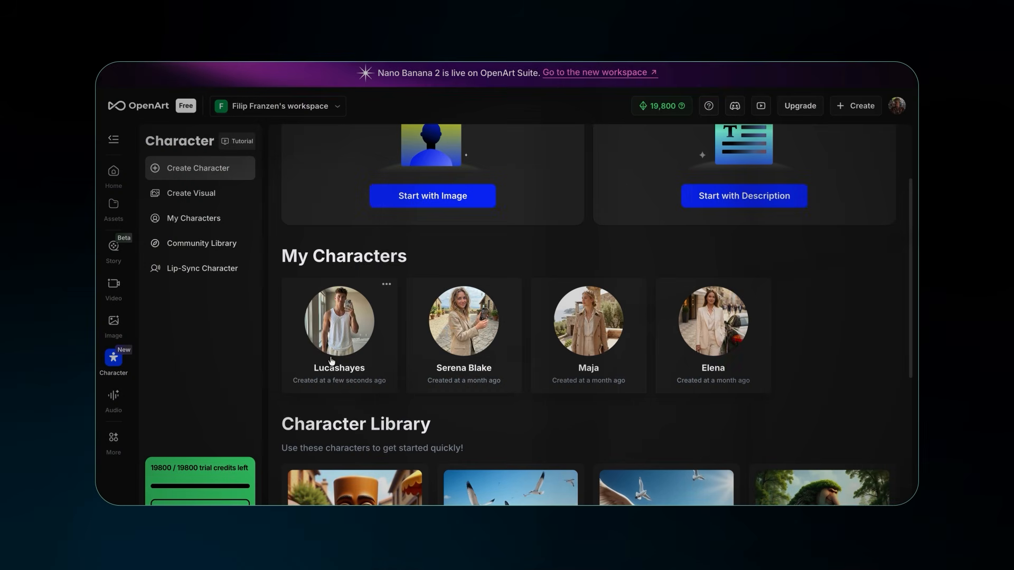
mouse_move(339, 311)
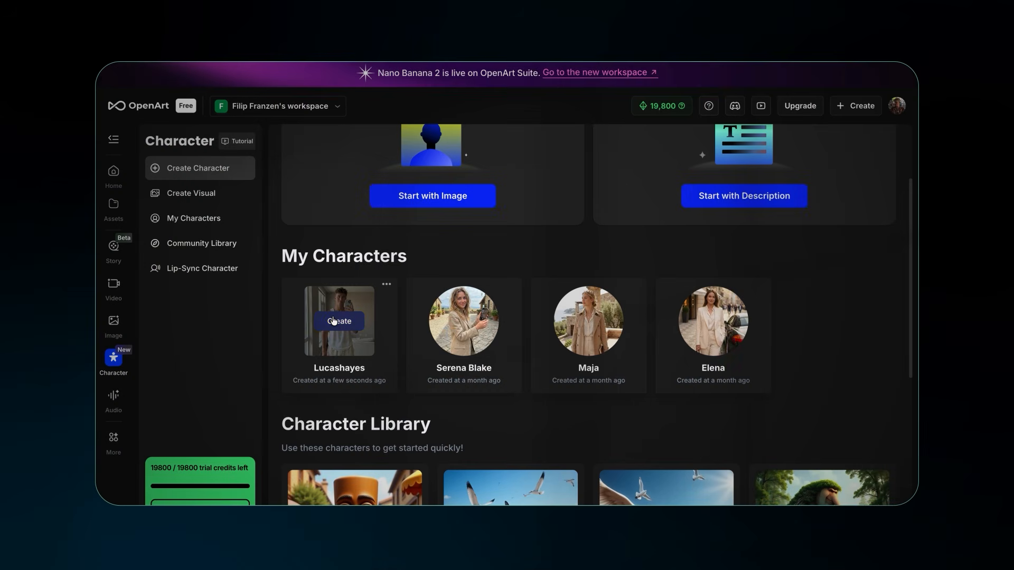
click(333, 321)
scroll(412, 322, down, 1)
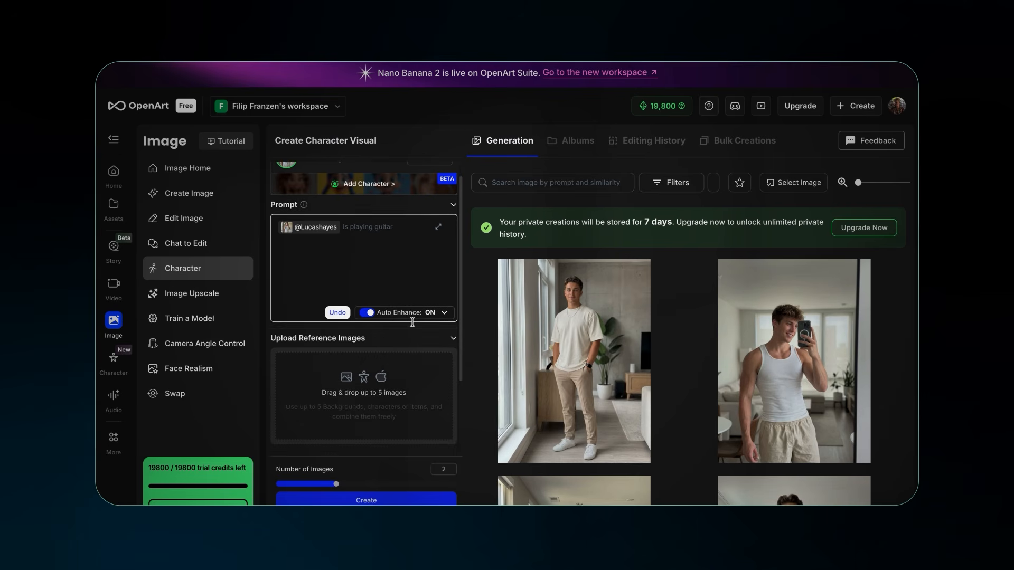
scroll(413, 322, up, 1)
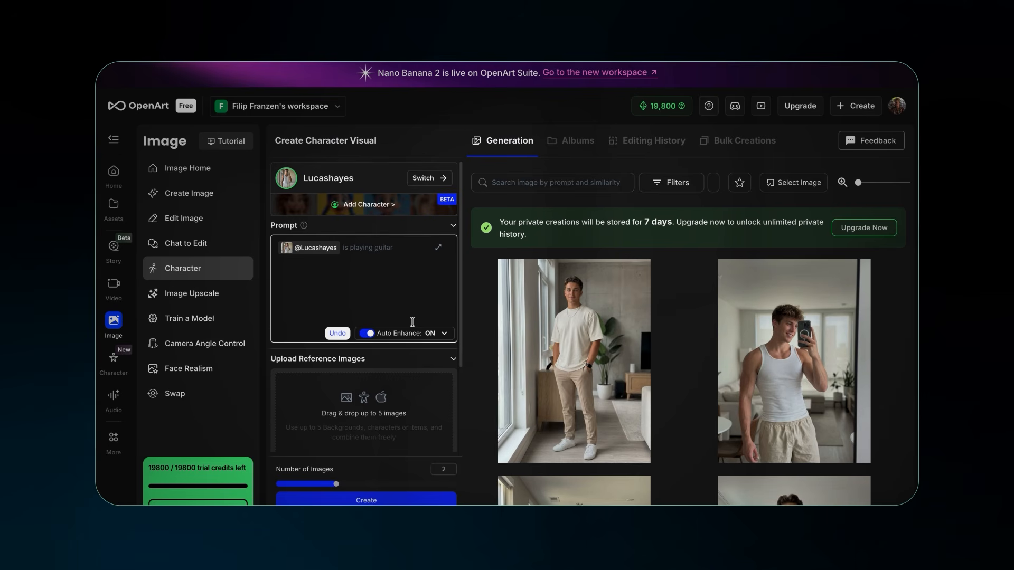
click(285, 178)
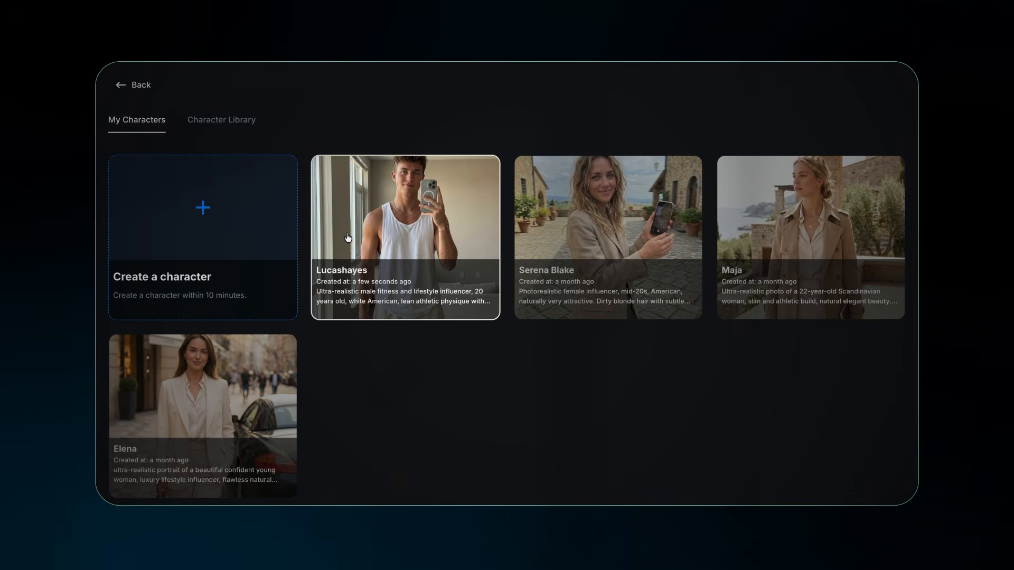
click(119, 84)
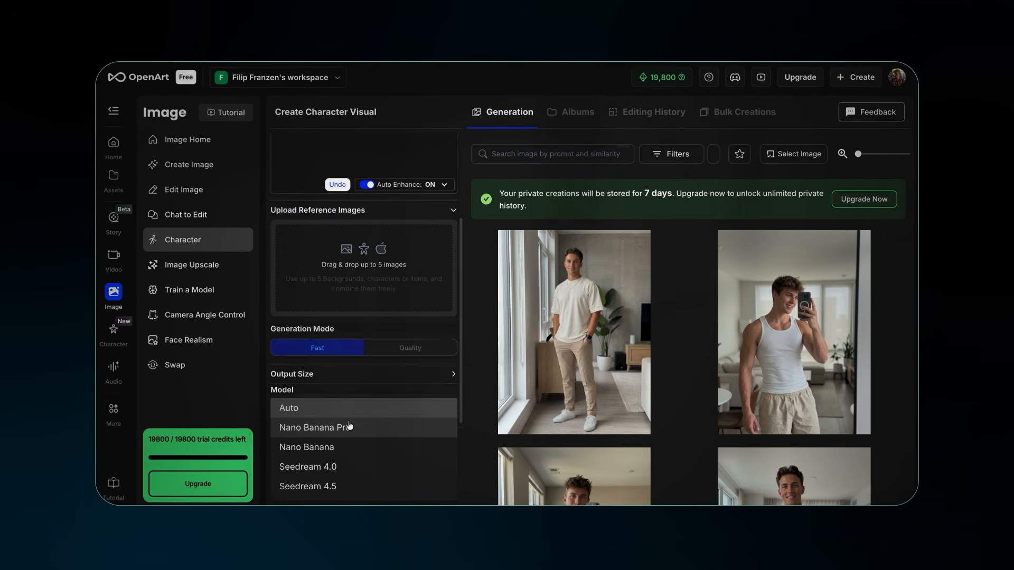
Set the image model to Nano Banana Pro and the output size to Mobile (9:16).
click(348, 424)
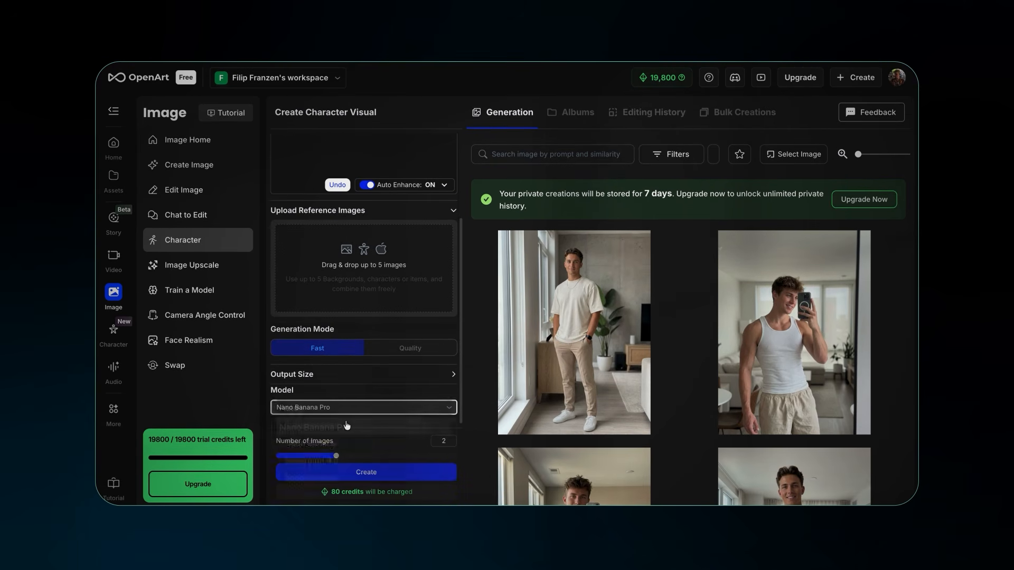
scroll(363, 296, up, 3)
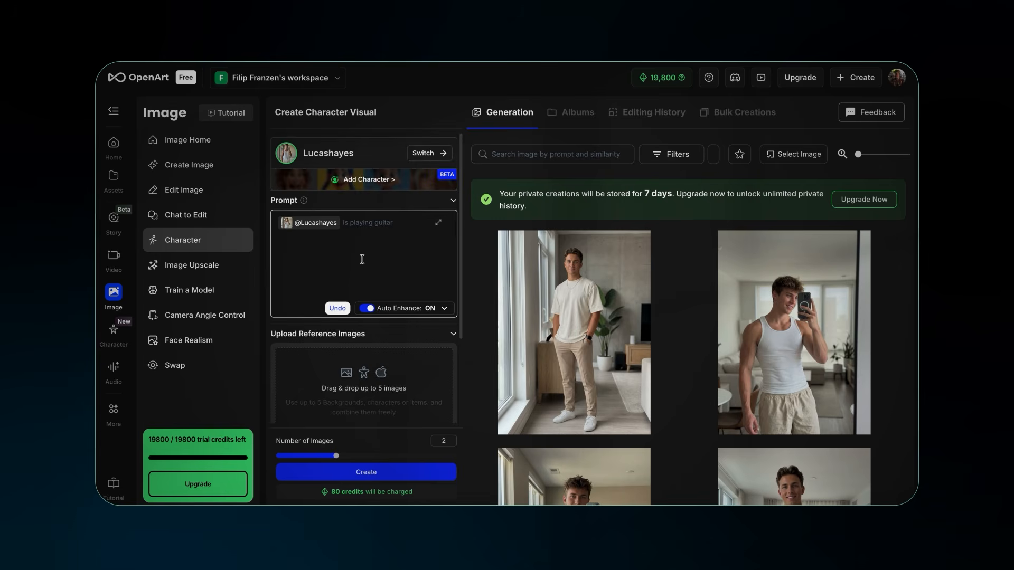
click(373, 349)
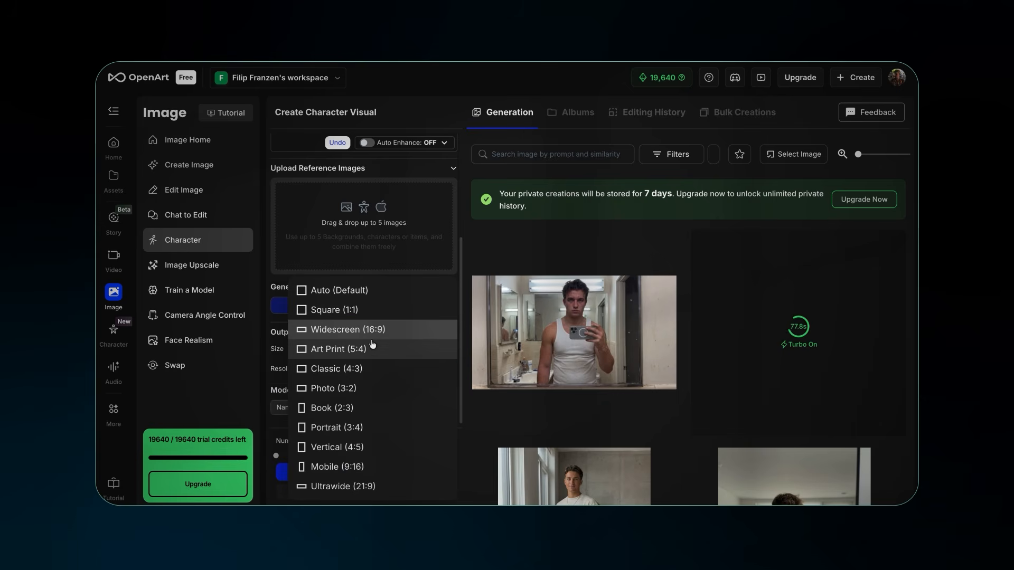
click(364, 467)
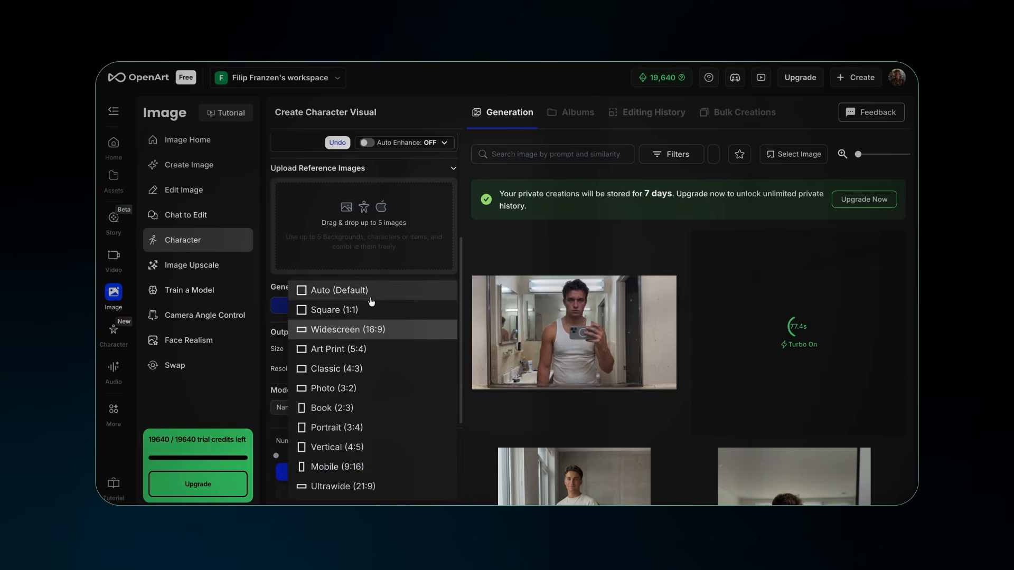
click(364, 467)
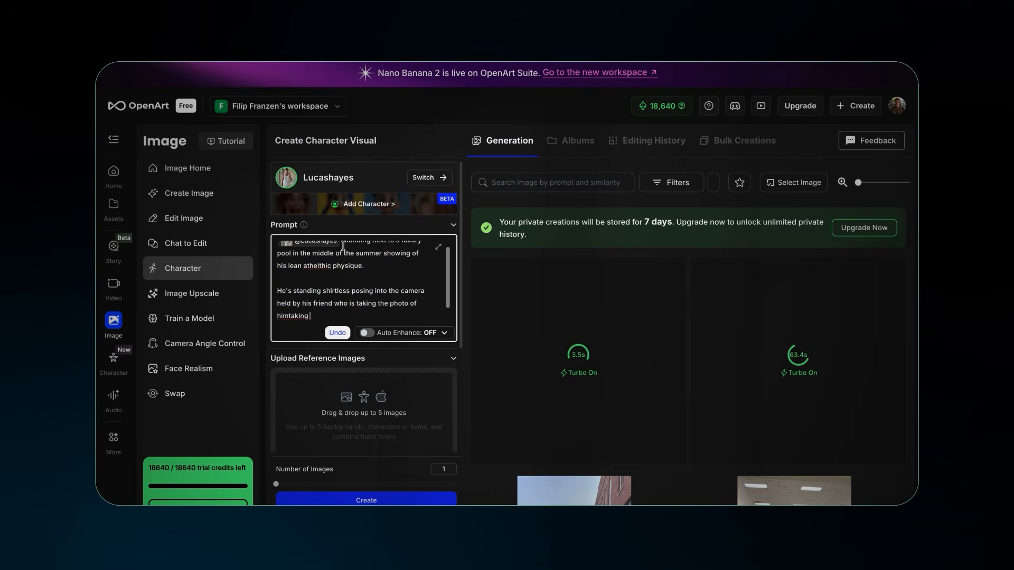
Write an image prompt with the character standing next to a beautiful blonde woman at a college party.
text(standing next to a beautiful blonde women on a collage party. Lucas is taking a fro)
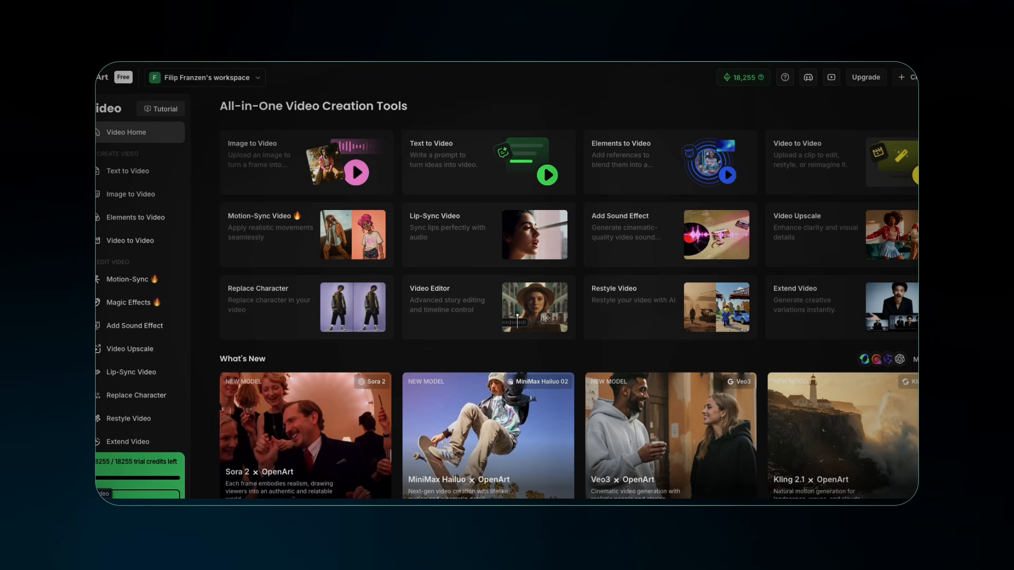
Open the Image to Video tool and choose Kling 3.0 as the video model.
click(122, 195)
click(340, 150)
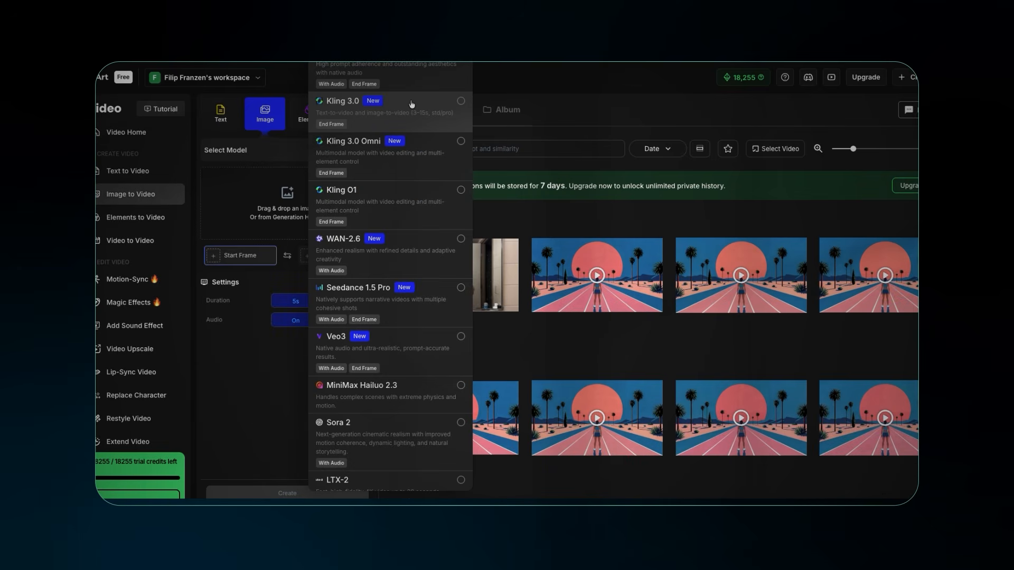
click(412, 104)
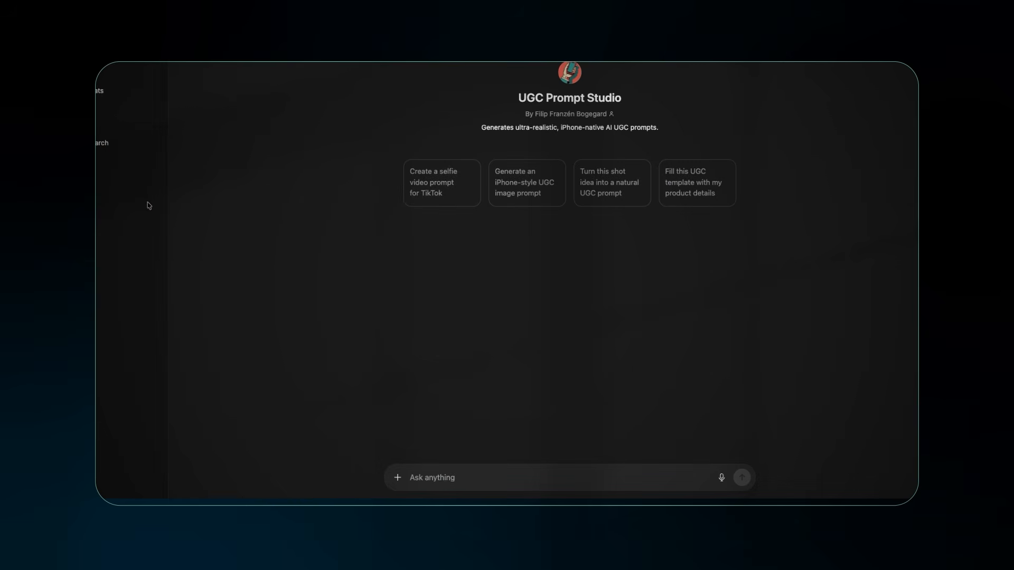
In ChatGPT's UGC Prompt Studio, attach the bathroom selfie, request a Kling 3.0 prompt for the "before" transformation clip, and select the reply text.
click(397, 478)
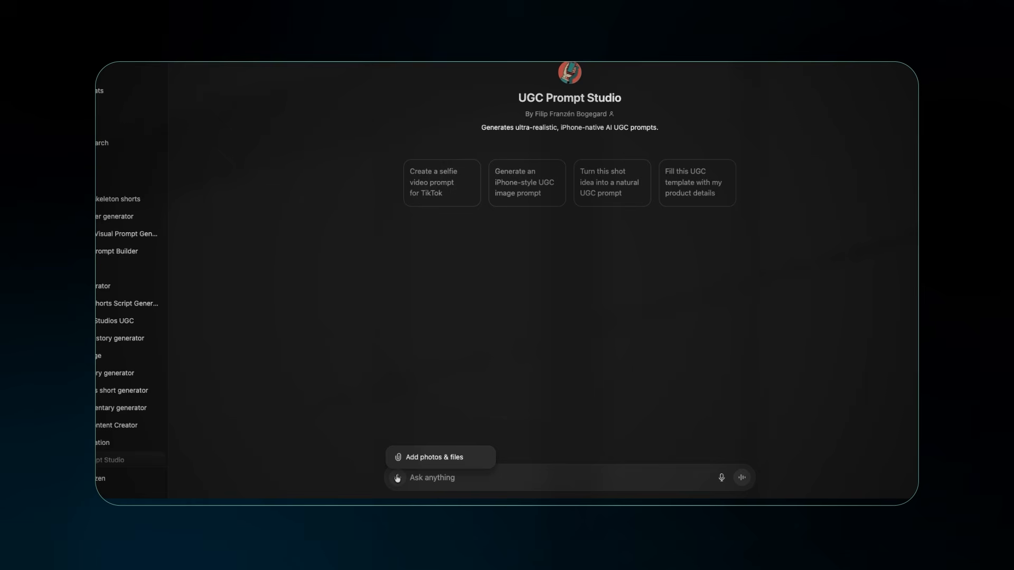
click(428, 456)
text(w)
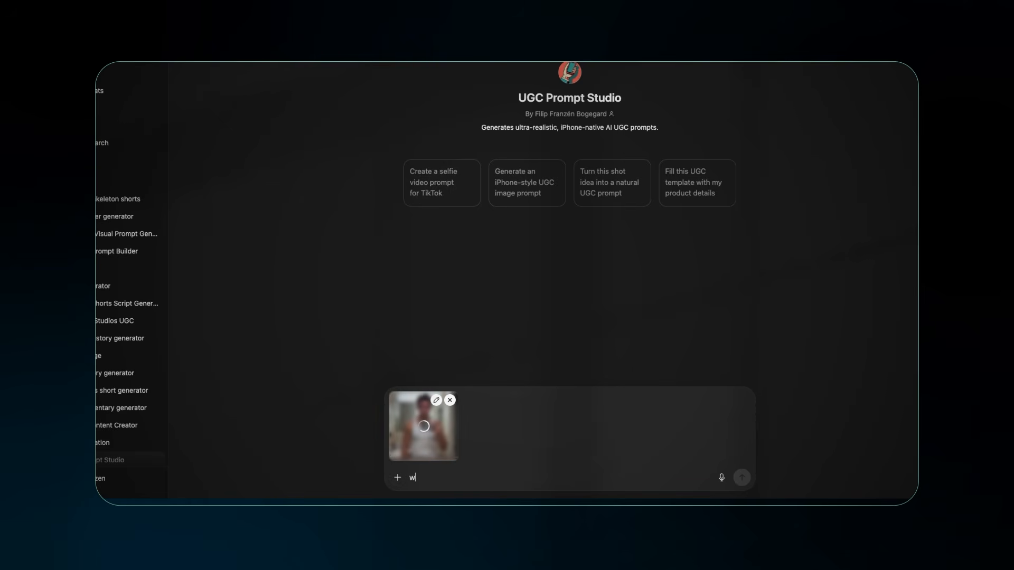
text(rite a kli)
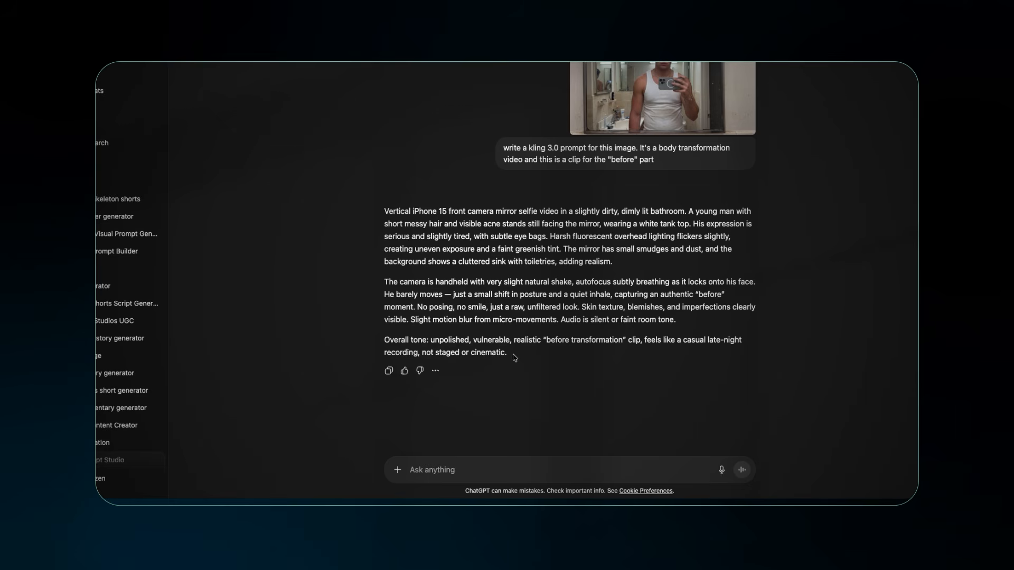
drag(507, 353, 381, 214)
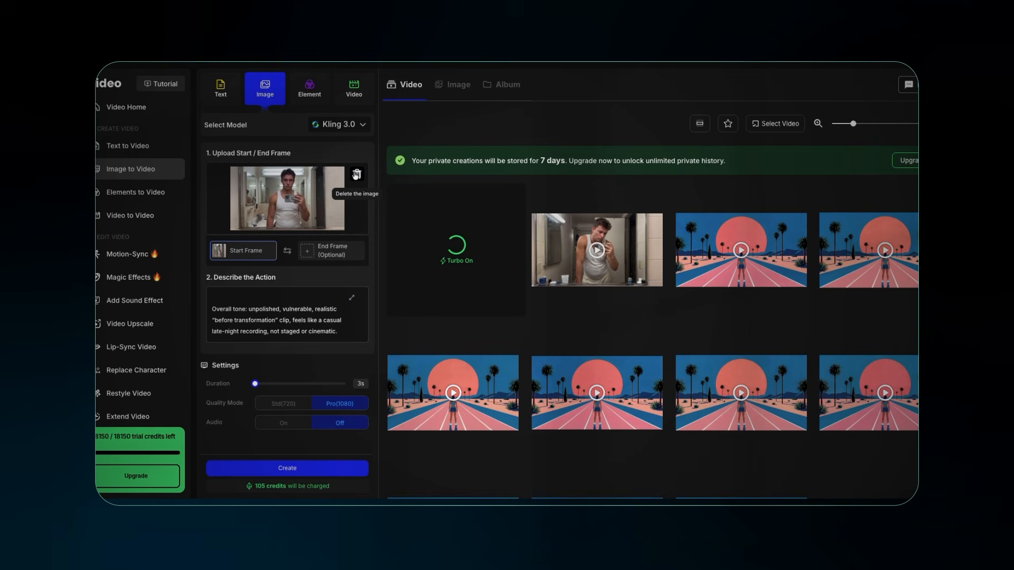
In OpenArt, delete the bathroom selfie from the start frame and close the locker room clip preview.
click(356, 174)
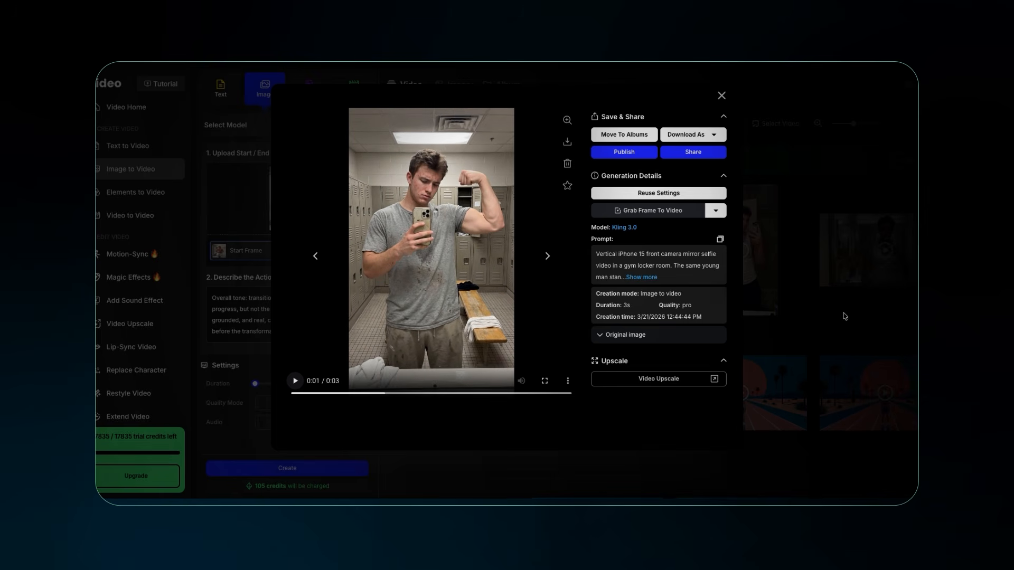
click(885, 311)
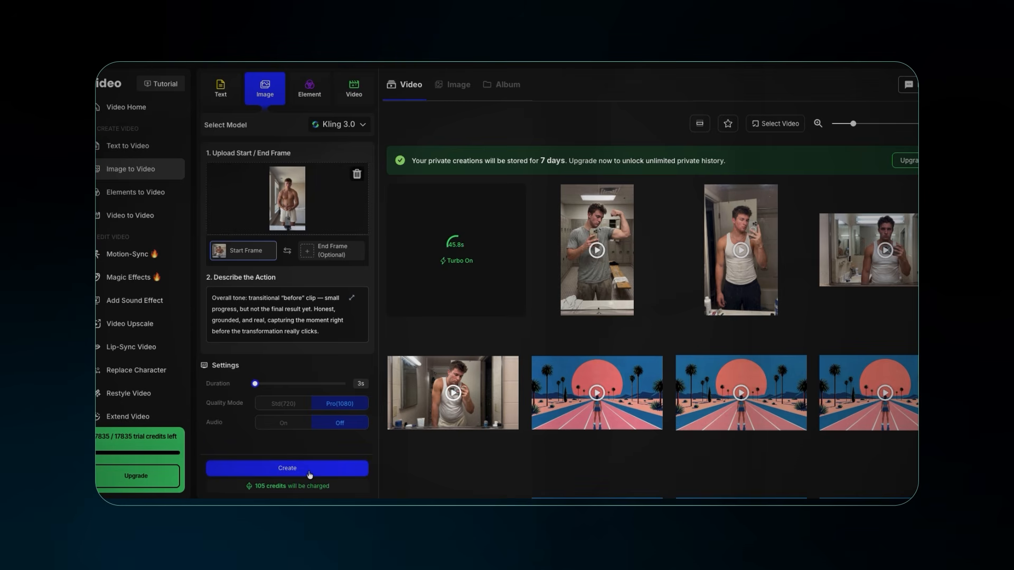